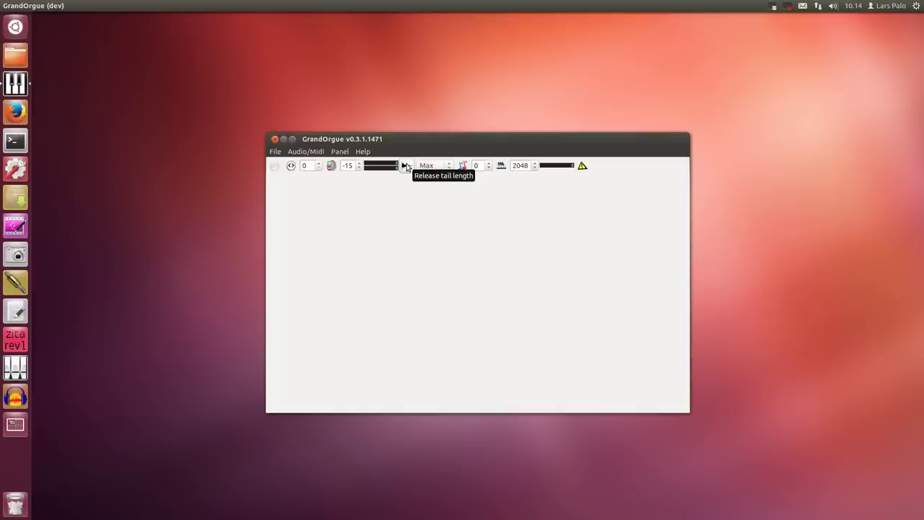
# Keep the release tail length at Max and load the recently used Piteå School of Music Organ.
pyautogui.click(449, 167)
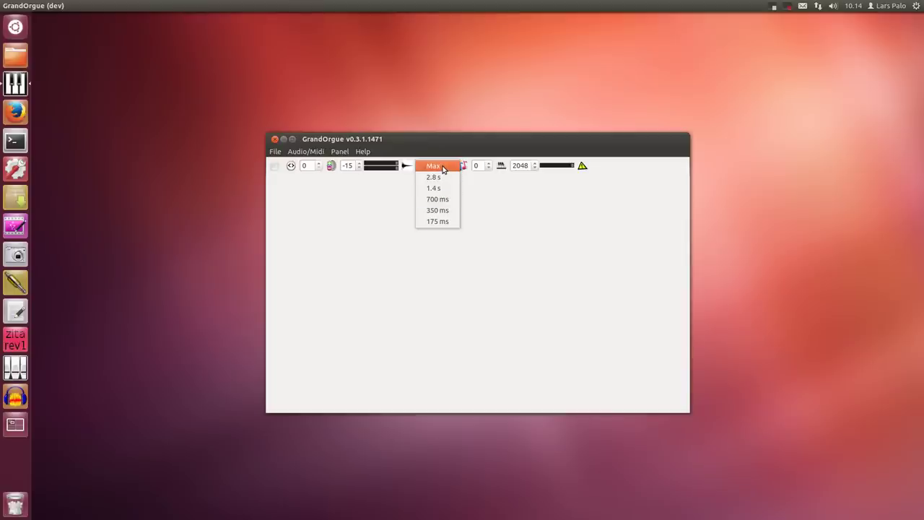
pyautogui.click(443, 168)
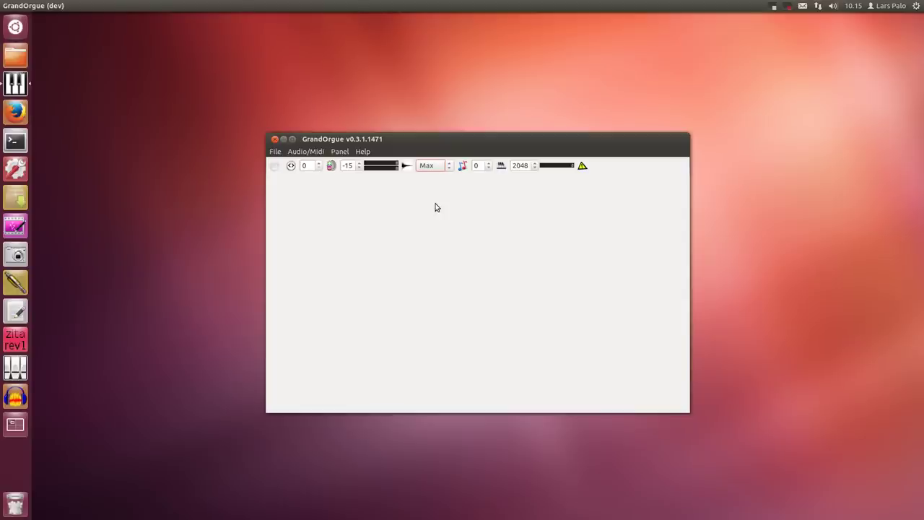
pyautogui.click(275, 151)
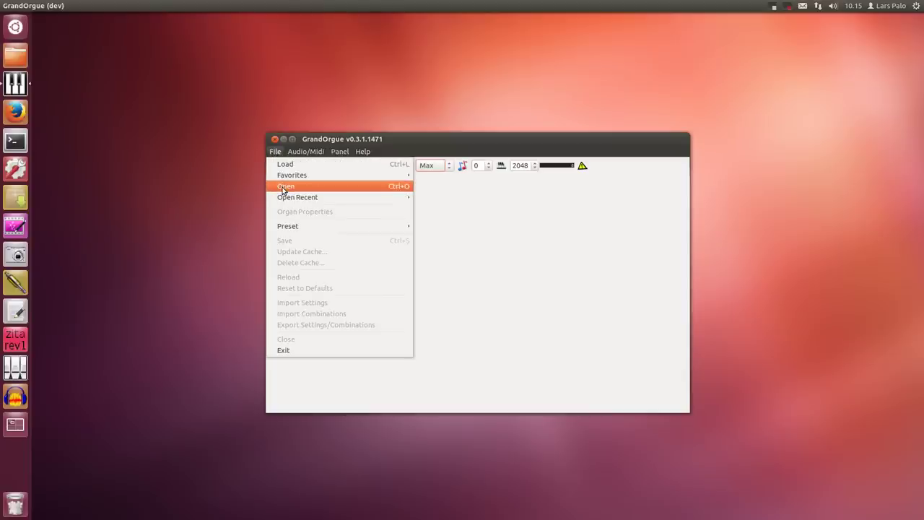
pyautogui.moveTo(283, 197)
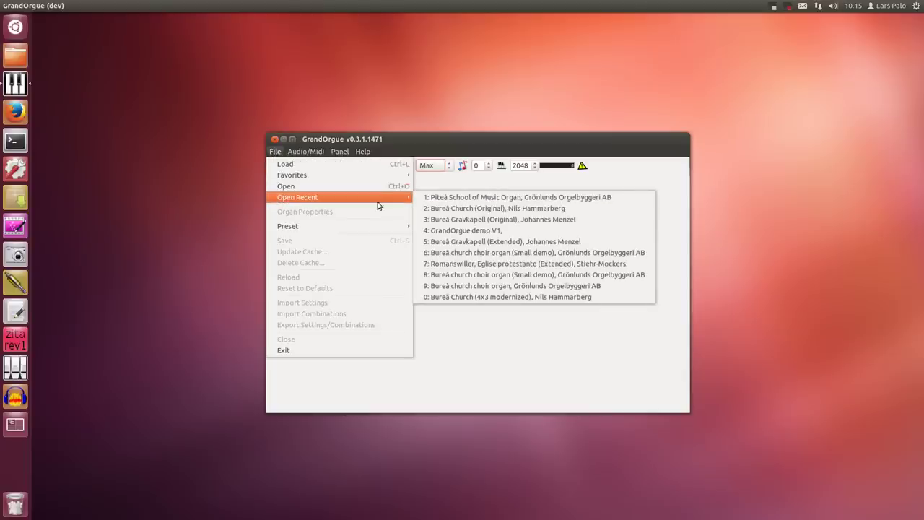
pyautogui.click(464, 197)
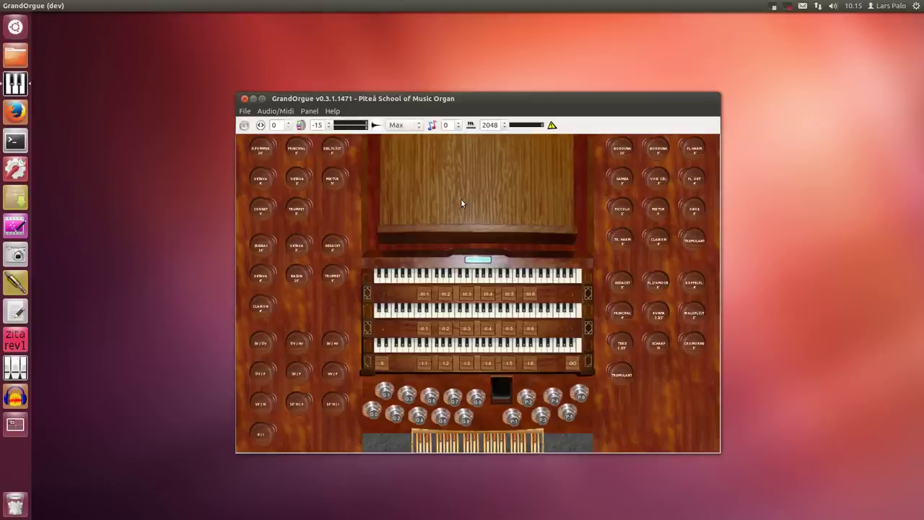
# Draw the G.Pommer, Principal, Oktava 4', Oktava 2' and Mixtur stops on the organ console.
pyautogui.click(260, 150)
pyautogui.click(297, 149)
pyautogui.click(261, 179)
pyautogui.click(297, 178)
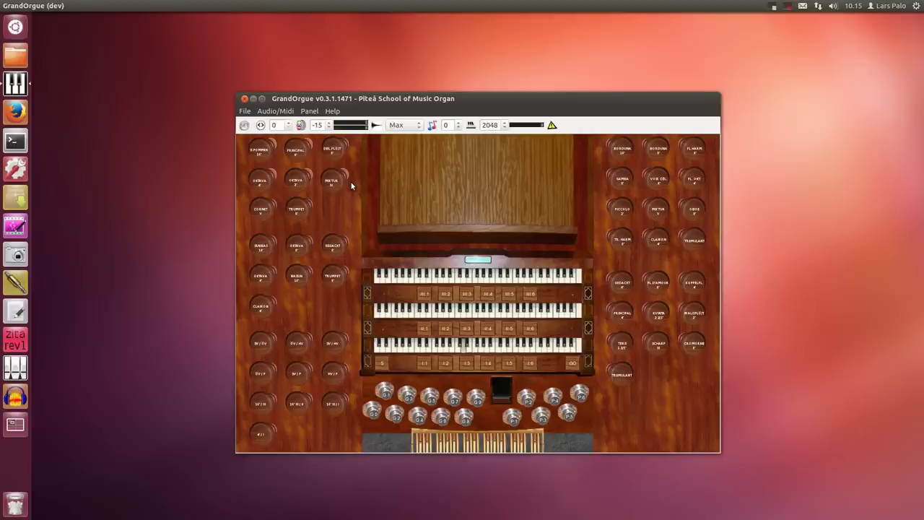
# Try the release tail length at 350 ms and return it to Max.
pyautogui.click(419, 126)
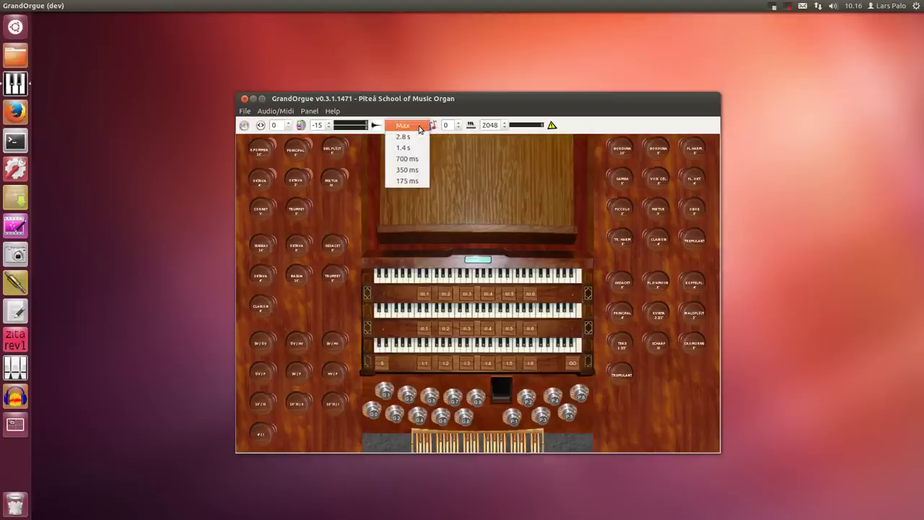
pyautogui.click(406, 172)
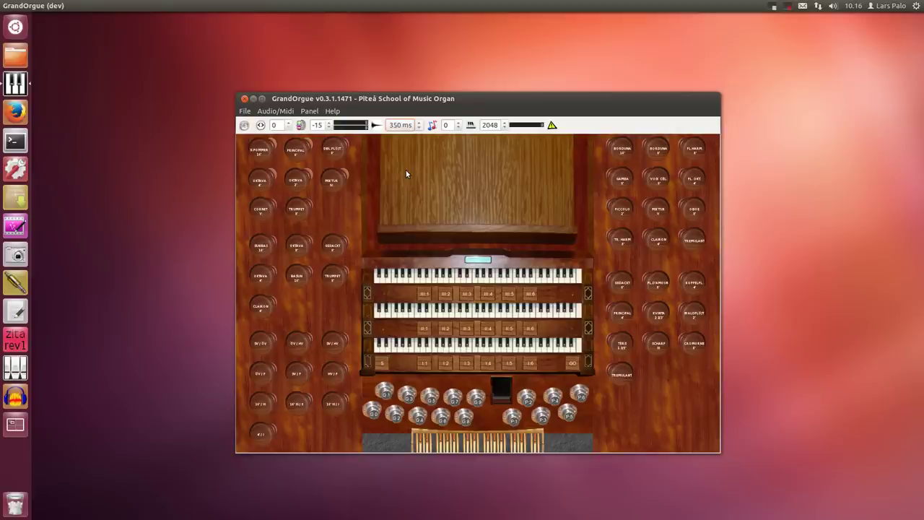
pyautogui.click(421, 126)
pyautogui.click(403, 82)
# Enable convolution reverb in the audio/MIDI settings and load Kalvtrask1Stereo16-44100.wav as the impulse response.
pyautogui.click(259, 113)
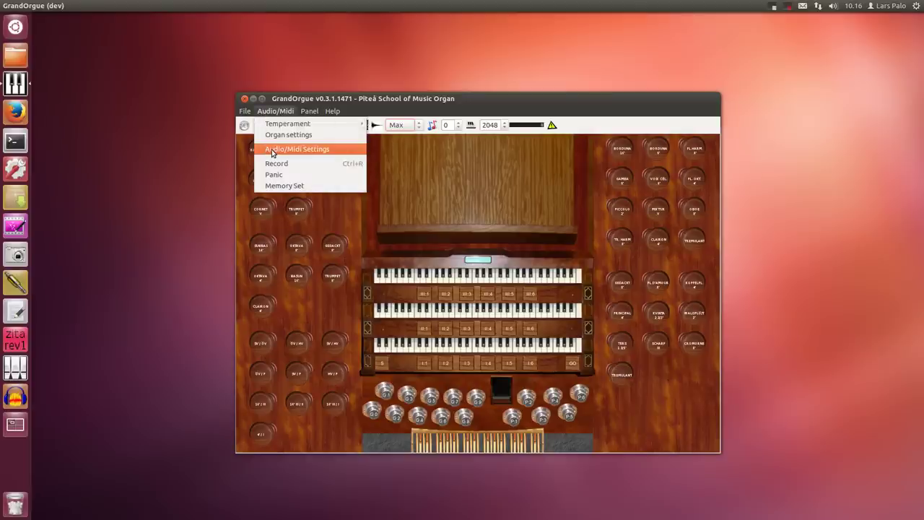
pyautogui.click(338, 149)
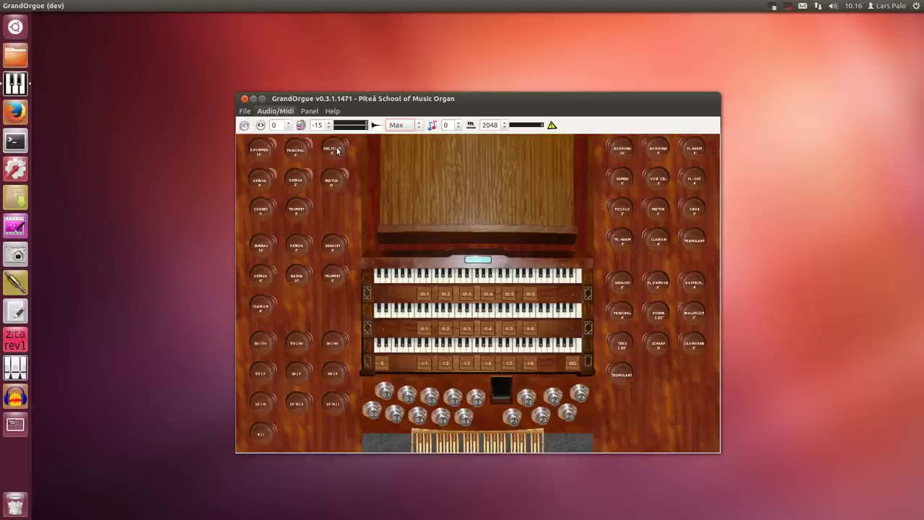
pyautogui.click(406, 160)
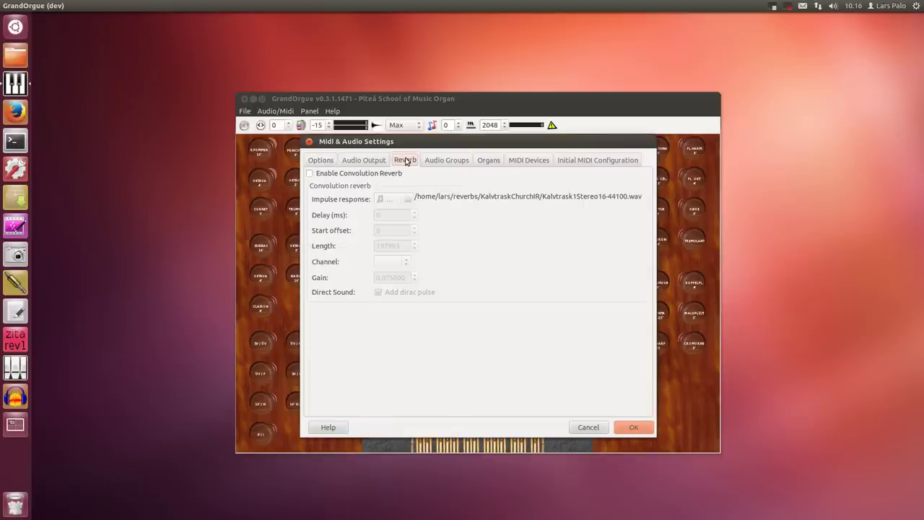
pyautogui.click(311, 175)
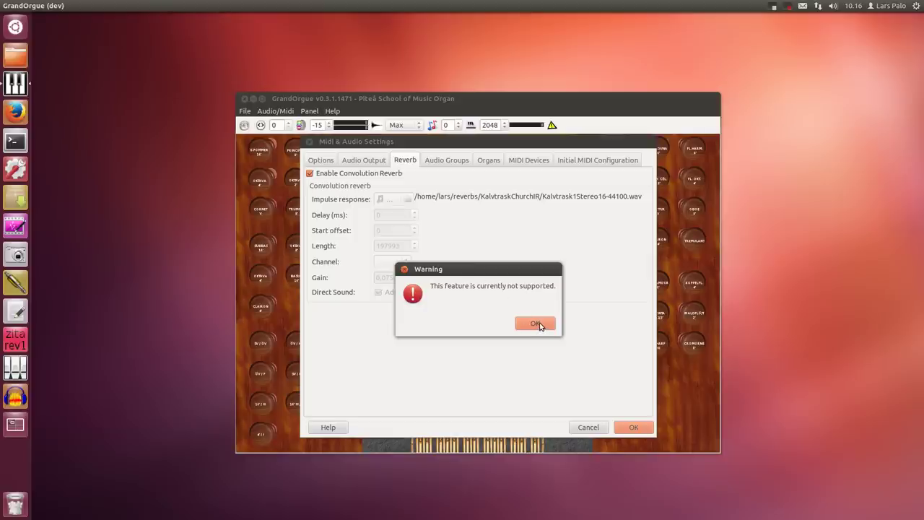
pyautogui.click(538, 325)
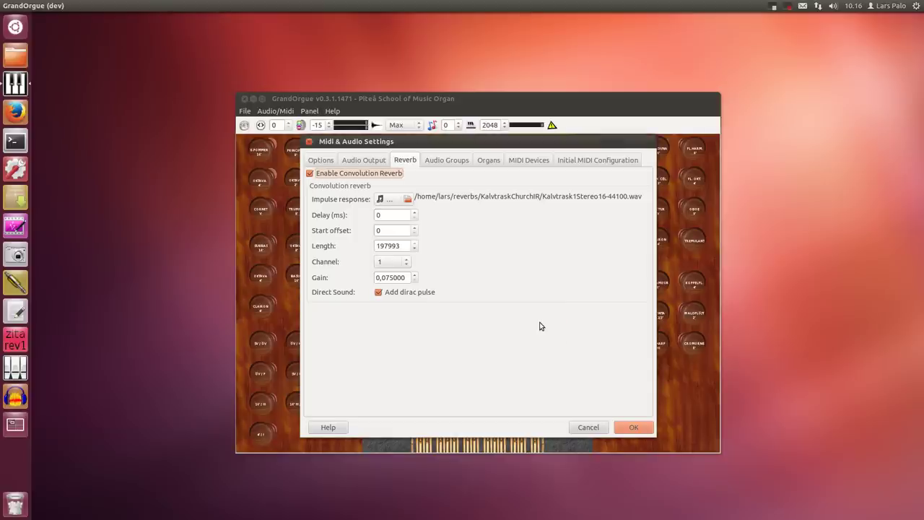
pyautogui.click(407, 200)
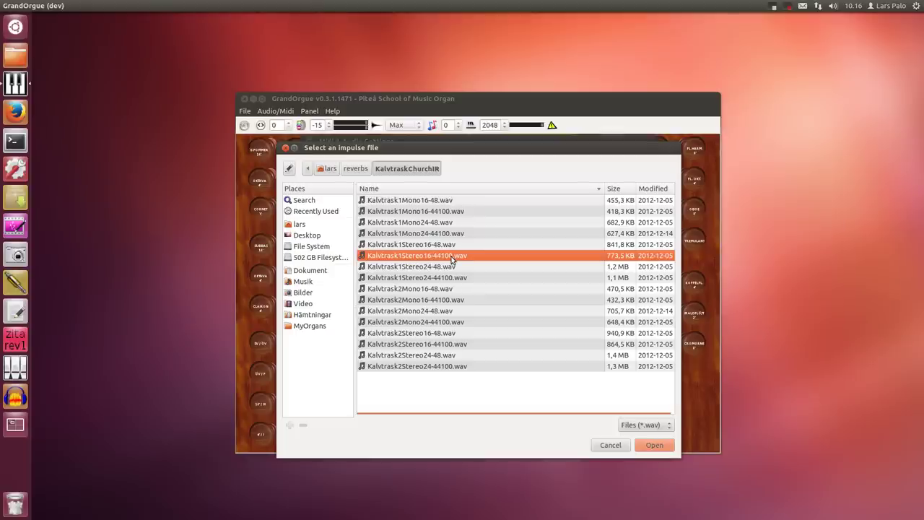
pyautogui.click(642, 447)
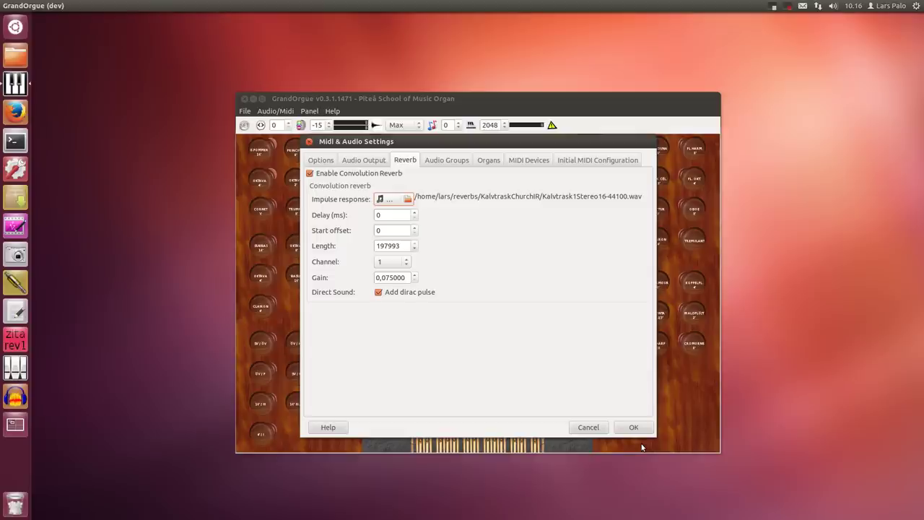
# Switch to Firefox, view the impulse response recordings page of the bookmarked virtual pipe organ site, and close the browser.
pyautogui.click(15, 114)
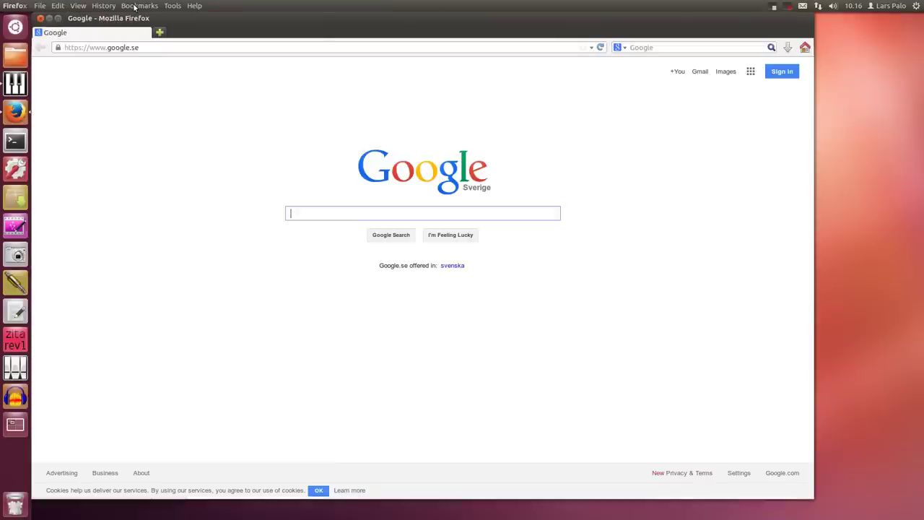
pyautogui.click(137, 6)
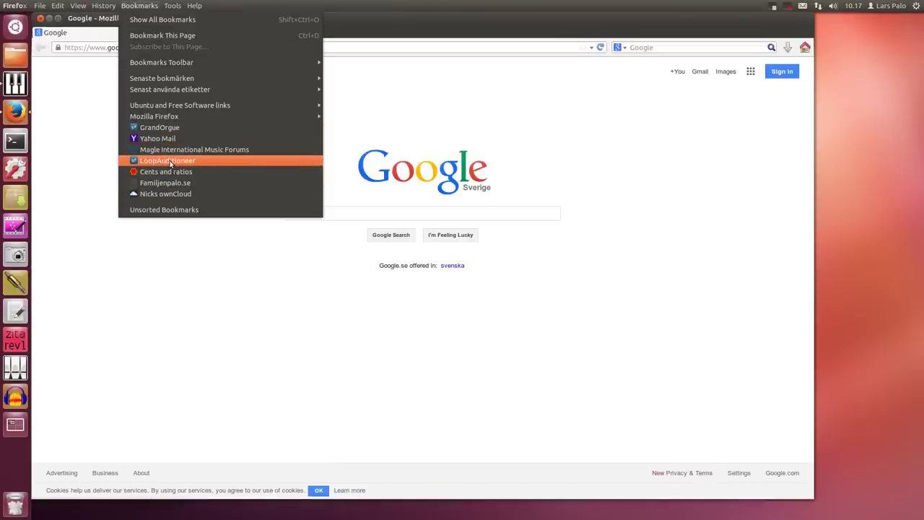
pyautogui.click(171, 182)
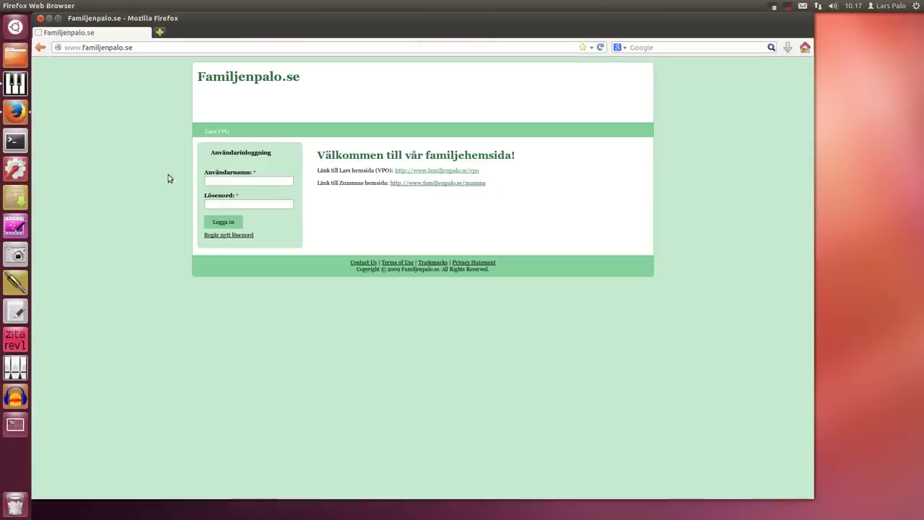
pyautogui.click(217, 132)
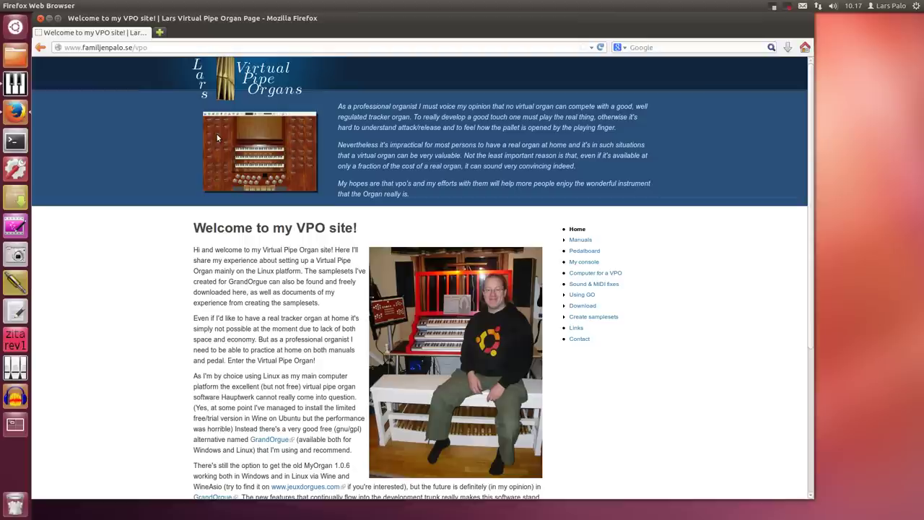
pyautogui.click(582, 307)
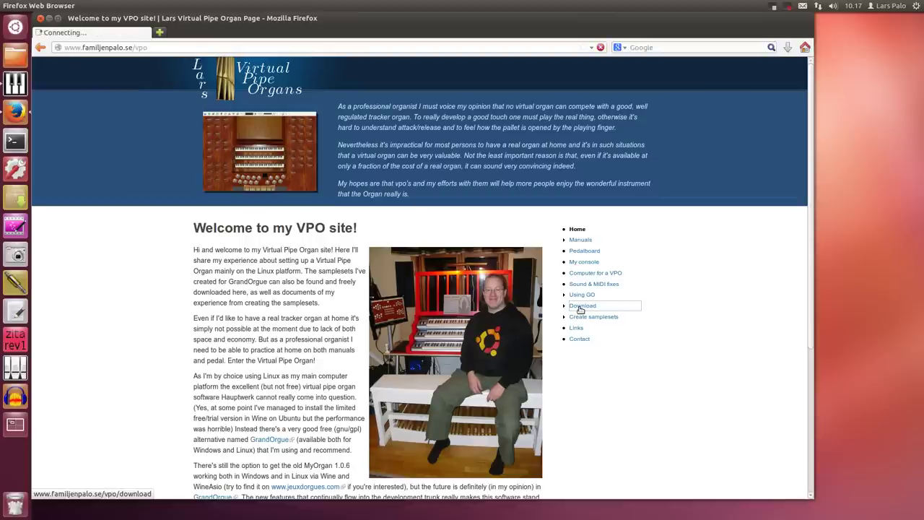
pyautogui.click(592, 329)
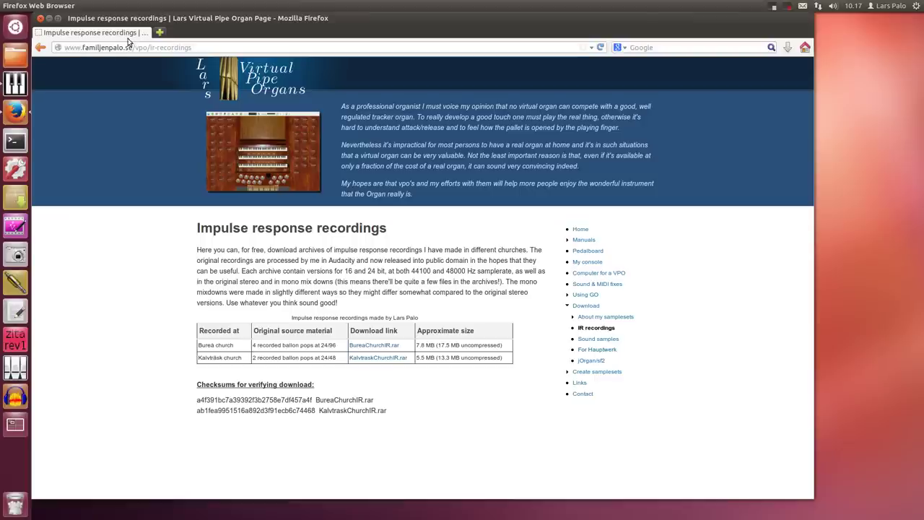
pyautogui.click(40, 18)
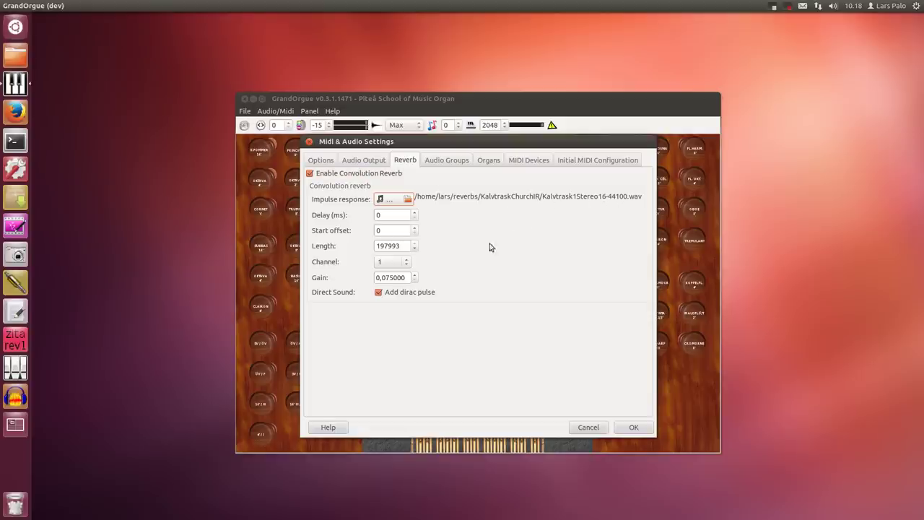
# Apply the reverb settings with impulse response channel 1 and set the release tail length to 350 ms.
pyautogui.click(405, 265)
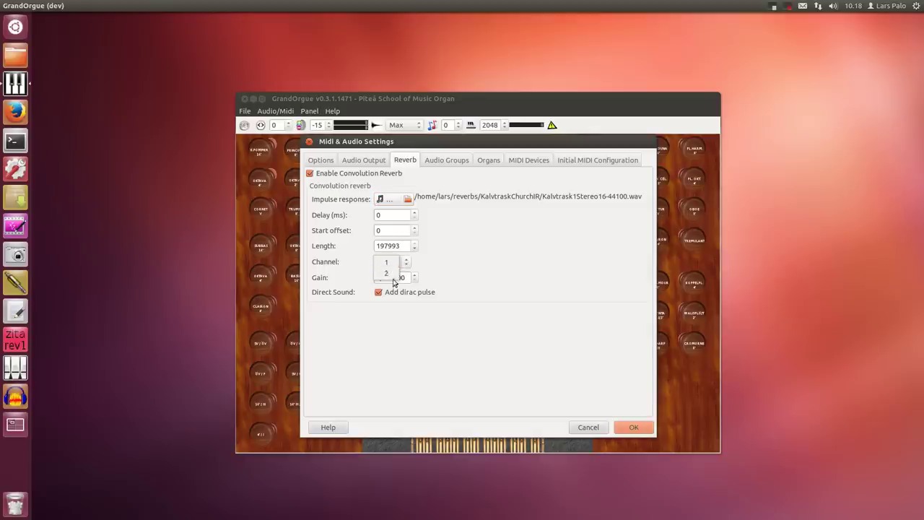
pyautogui.click(437, 265)
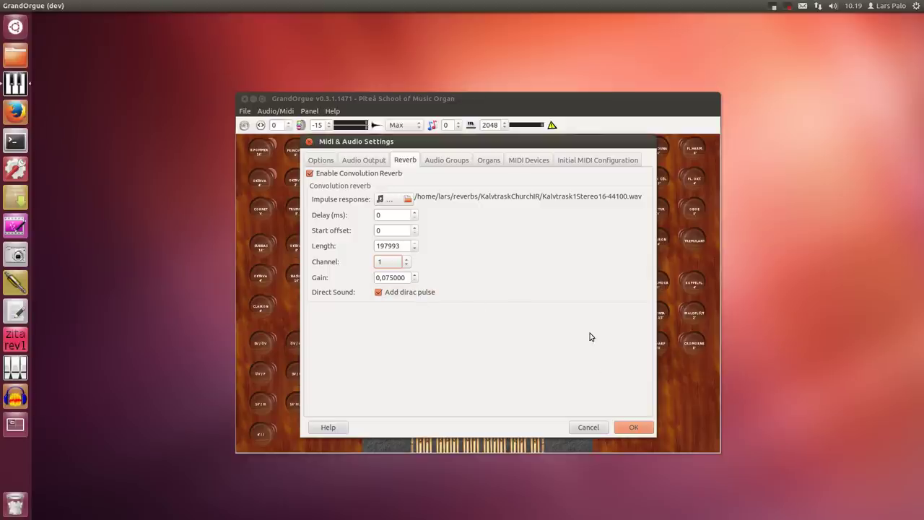
pyautogui.click(630, 429)
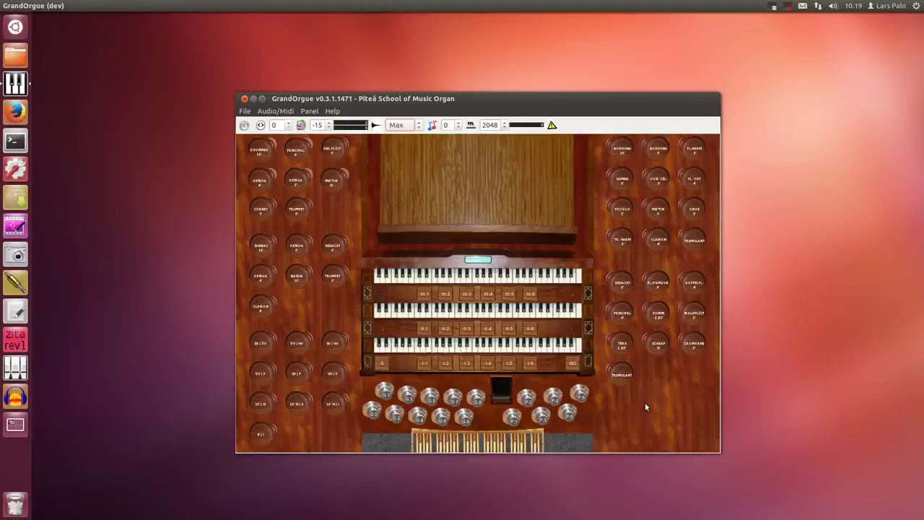
pyautogui.click(418, 128)
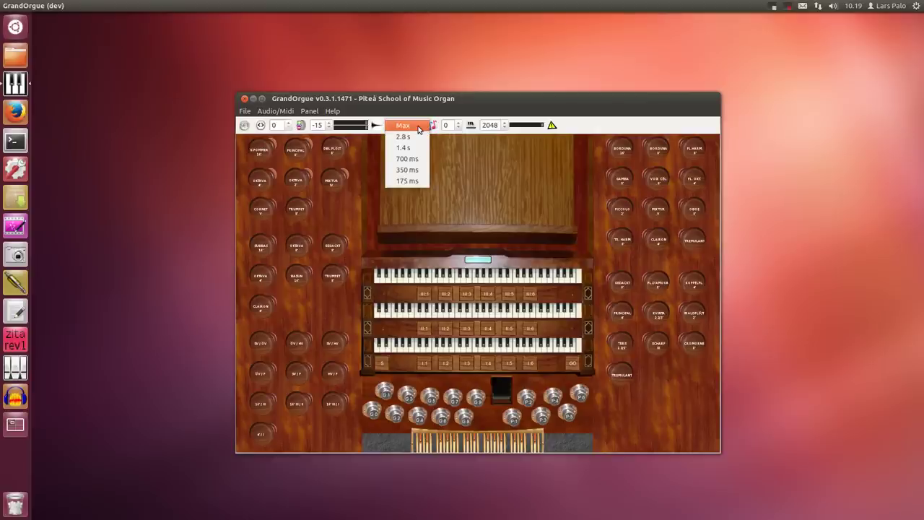
pyautogui.click(413, 172)
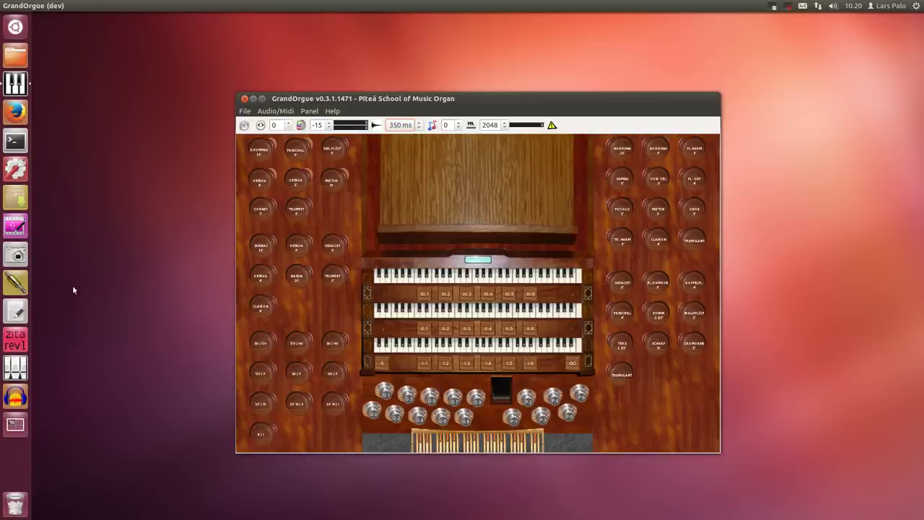
# Switch to the file manager and view SoundSettings.png from the MultiChannelReverb folder in Bilder, closing the image when done.
pyautogui.click(28, 58)
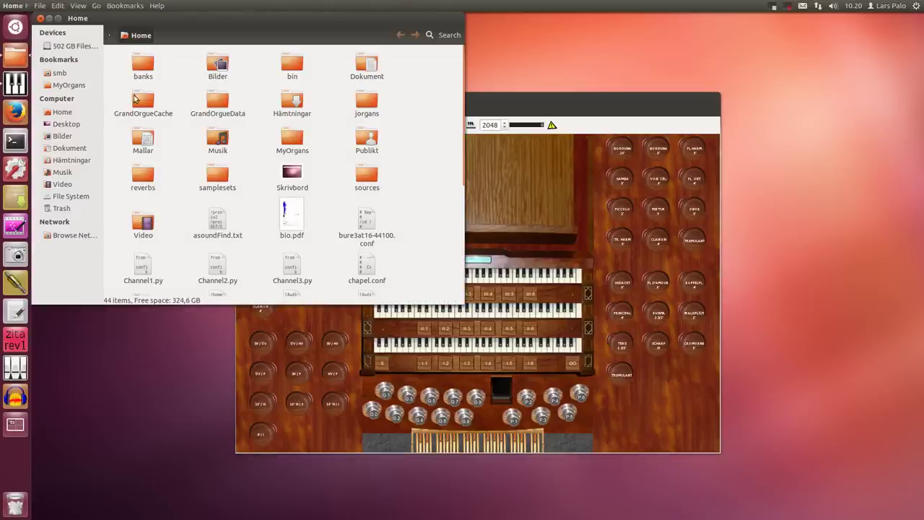
pyautogui.click(64, 136)
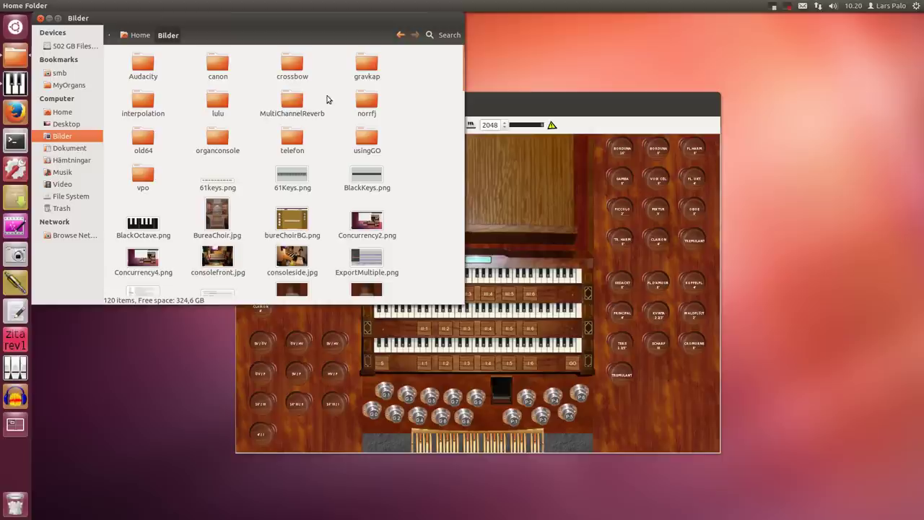
pyautogui.doubleClick(286, 102)
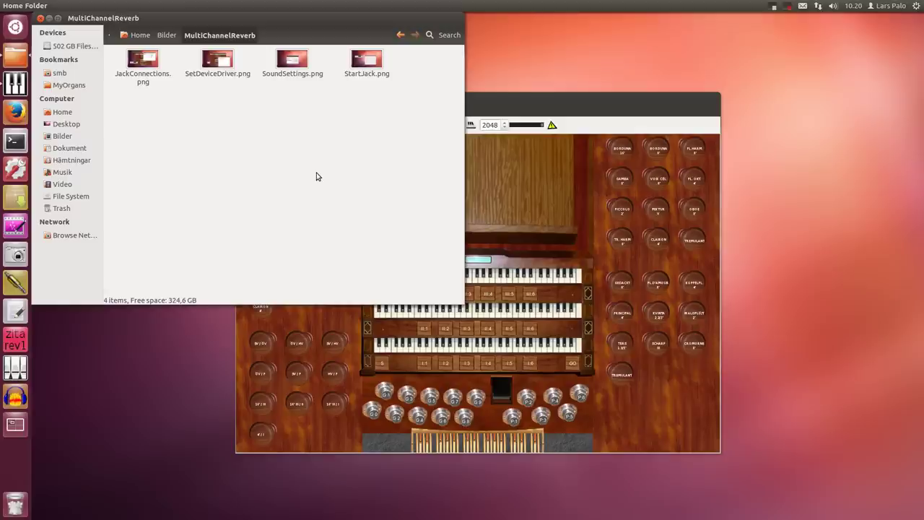
pyautogui.rightClick(283, 62)
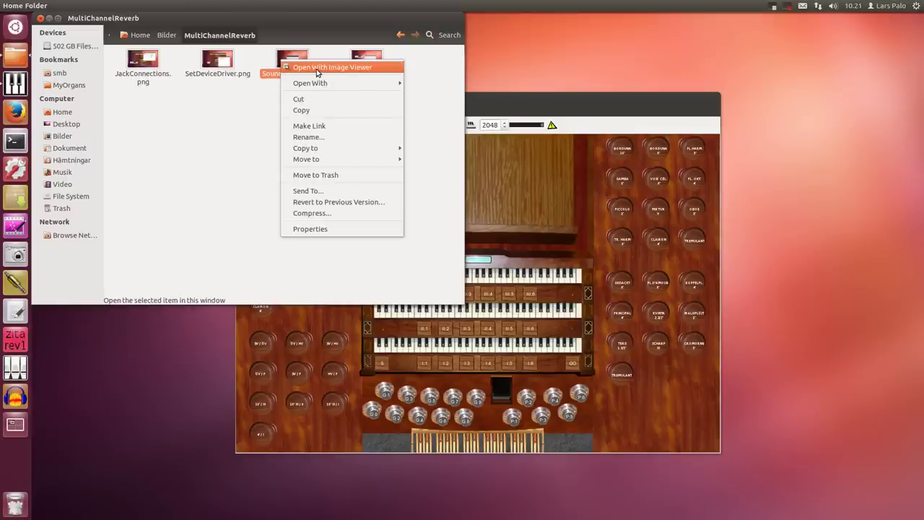
pyautogui.click(316, 67)
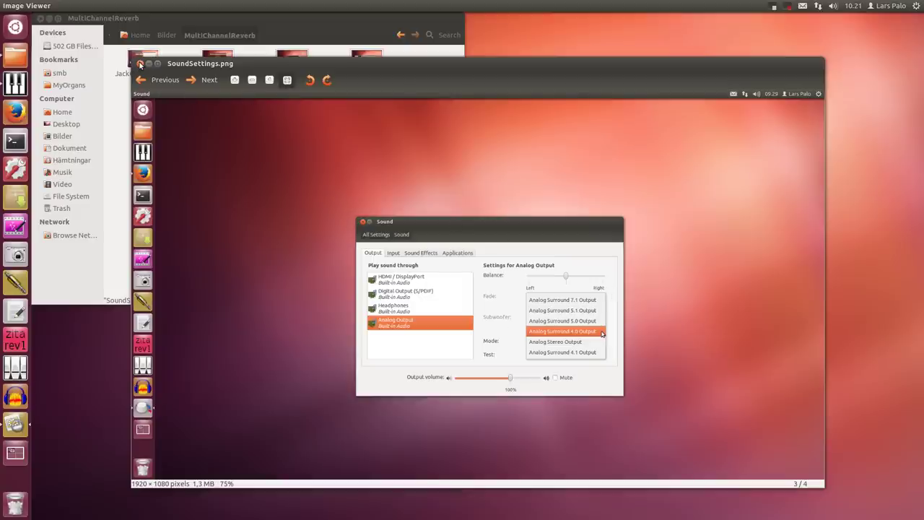
pyautogui.click(140, 65)
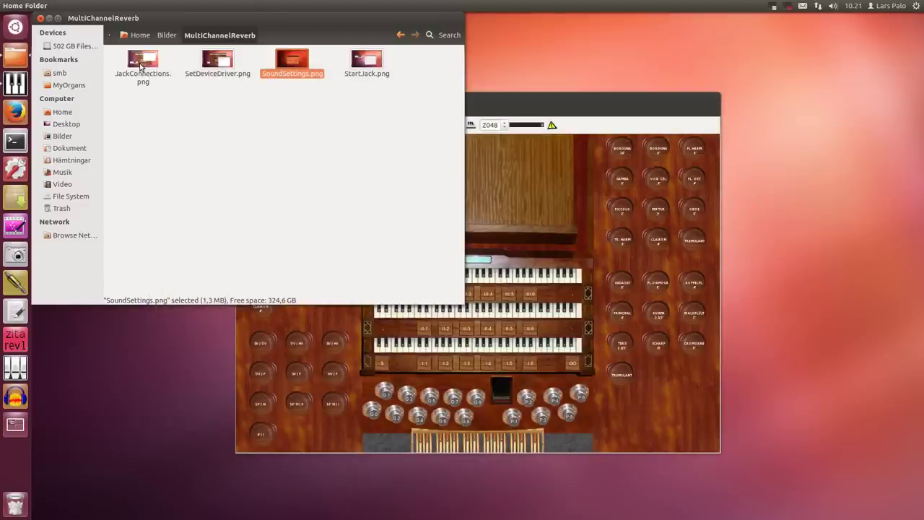
# Open StartJack.png in Image Viewer to examine the JACK setup parameters.
pyautogui.click(372, 66)
pyautogui.rightClick(372, 66)
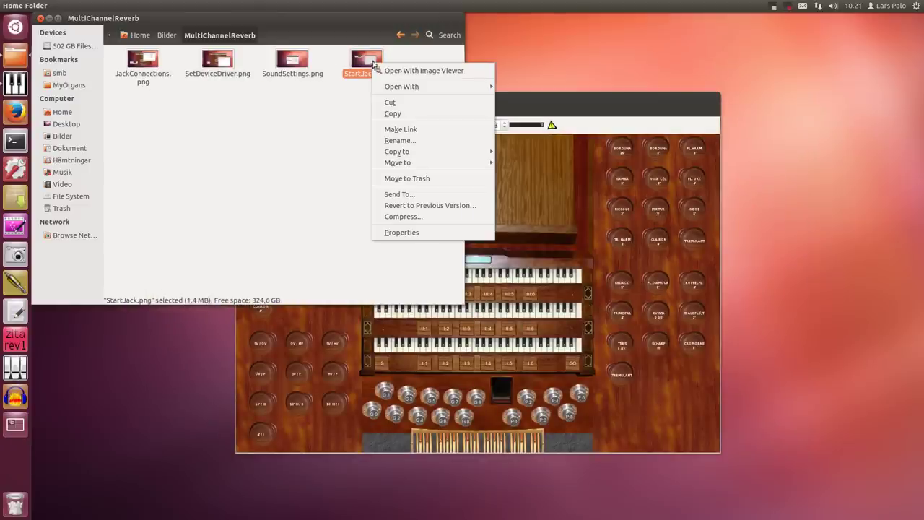
pyautogui.moveTo(431, 87)
pyautogui.click(427, 70)
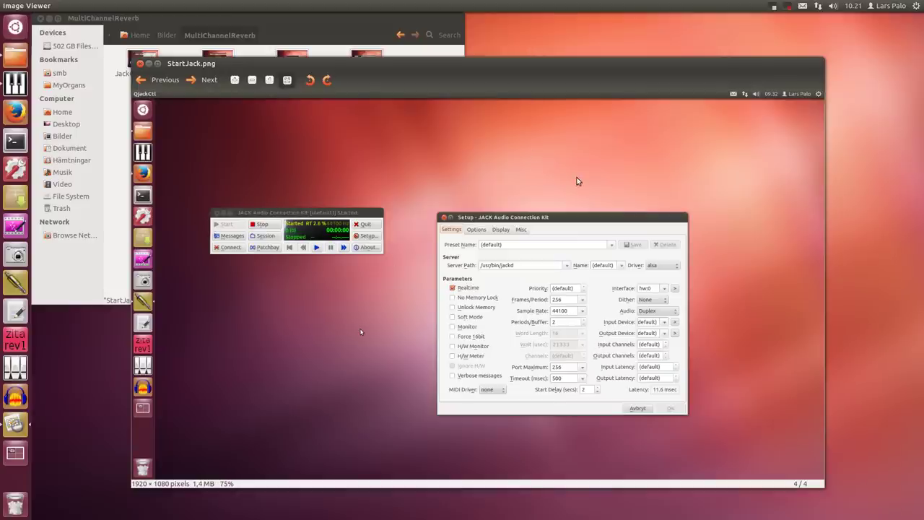
# Close StartJack.png and view SetDeviceDriver.png in Image Viewer to examine the audio output device settings, closing the image when done.
pyautogui.click(138, 64)
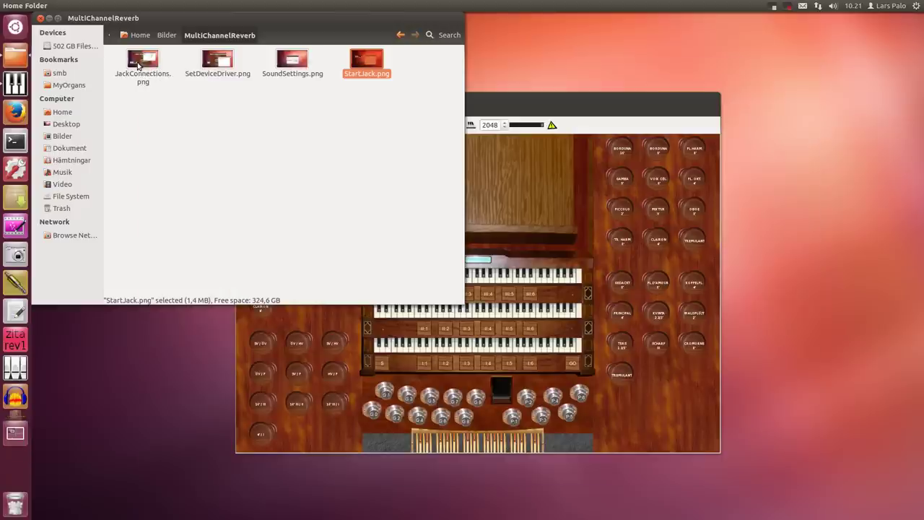
pyautogui.click(223, 67)
pyautogui.rightClick(222, 66)
pyautogui.moveTo(264, 92)
pyautogui.click(254, 73)
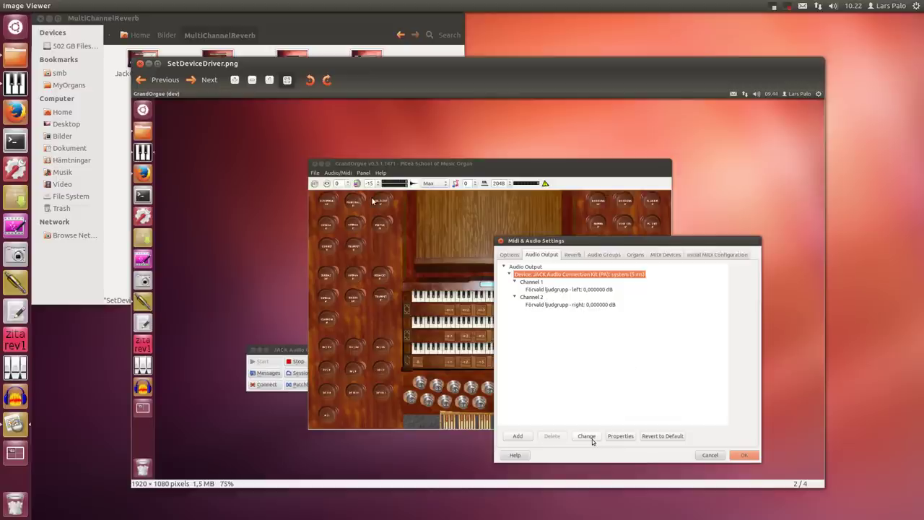
pyautogui.click(139, 64)
# View JackConnections.png in Image Viewer to examine the JACK audio routing between PortAudio, zita-rev1 and system playback, closing the image when done.
pyautogui.click(142, 67)
pyautogui.rightClick(142, 66)
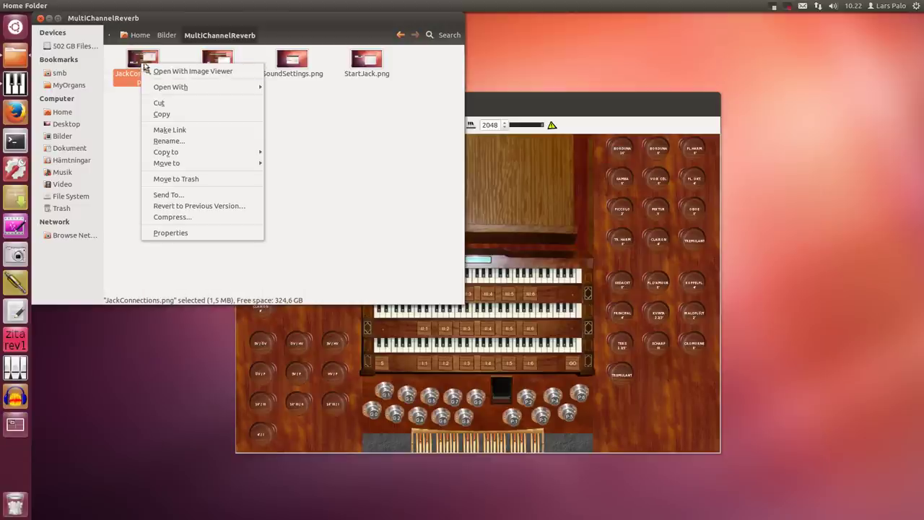
pyautogui.click(194, 73)
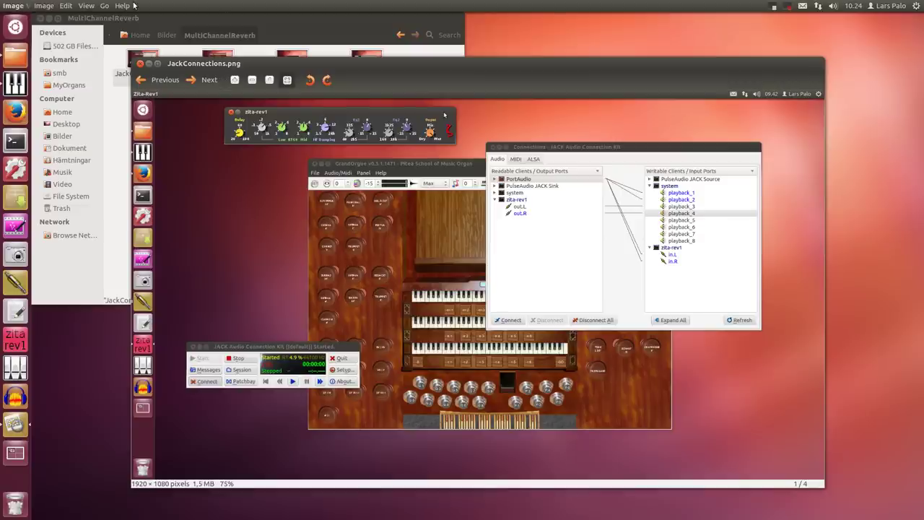
pyautogui.click(139, 64)
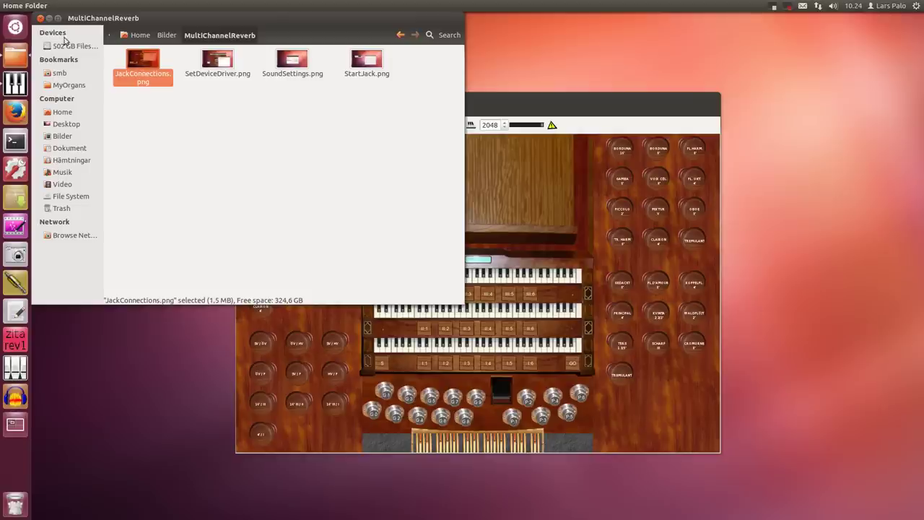
# Close the MultiChannelReverb folder to return to GrandOrgue and set the release tail length to Max.
pyautogui.click(40, 18)
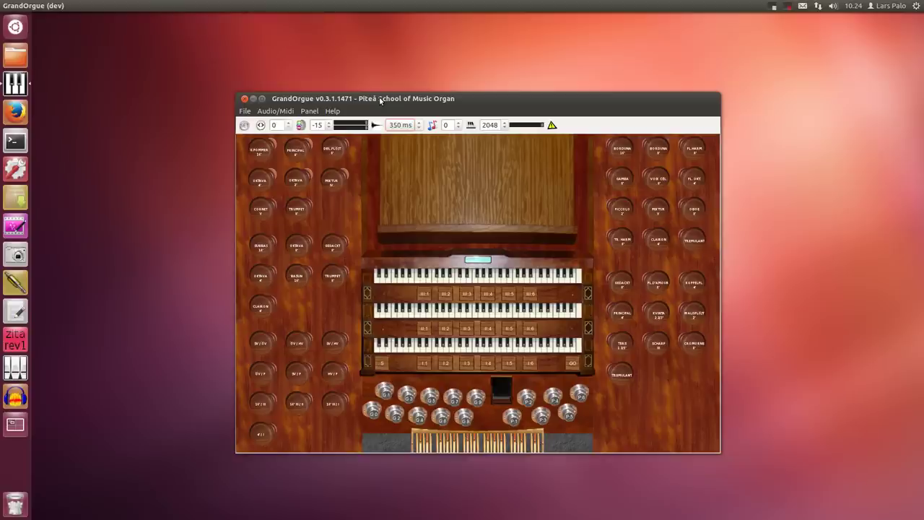
pyautogui.click(401, 125)
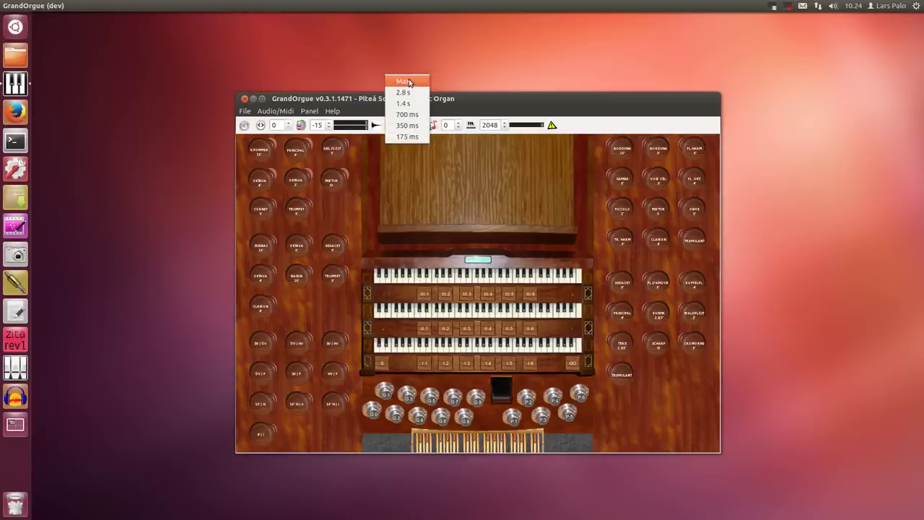
pyautogui.click(409, 83)
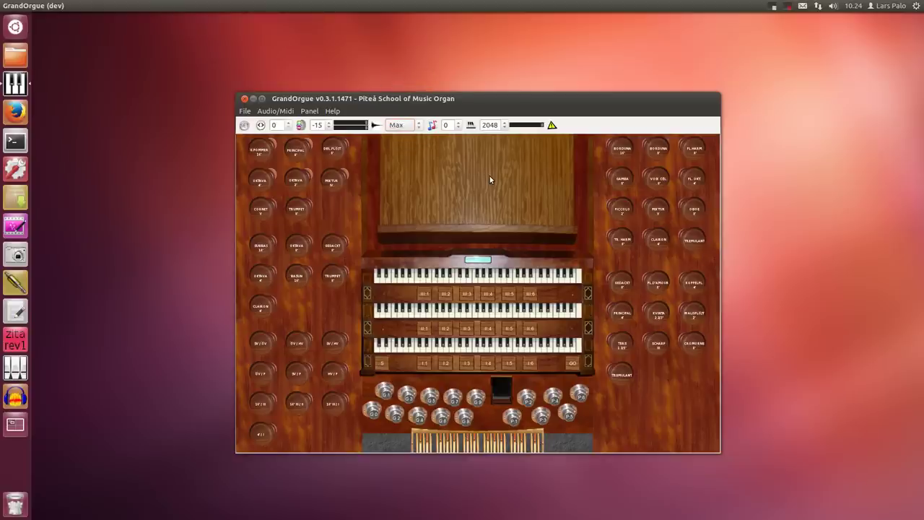